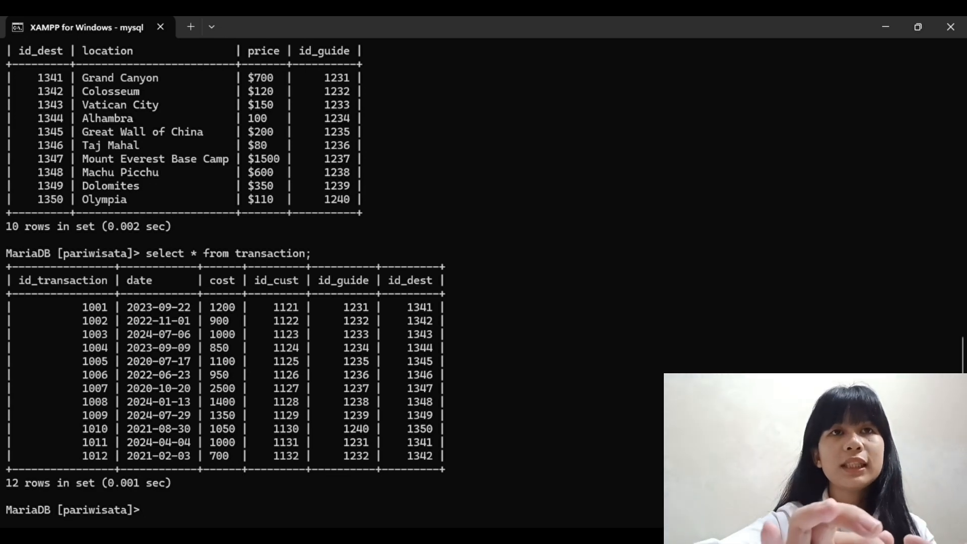
# Examine the listed rows of the customer, guide, destination and transaction tables.
pyautogui.scroll(18, 375, 264)
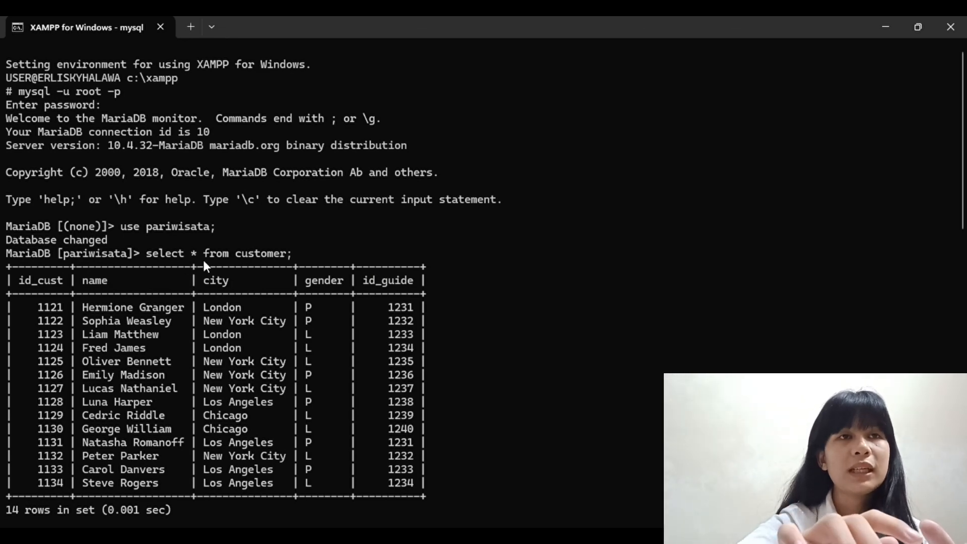
pyautogui.scroll(-1, 204, 260)
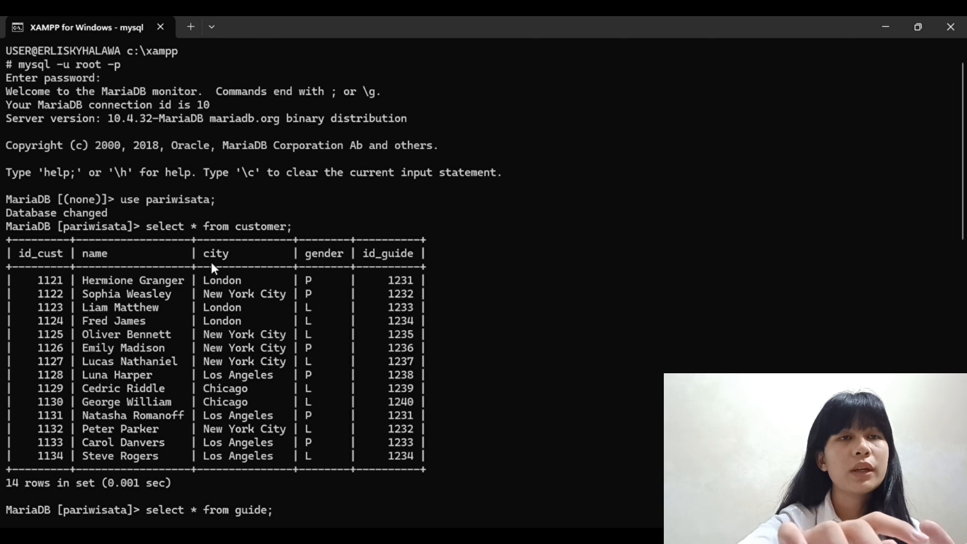
pyautogui.scroll(-4, 210, 261)
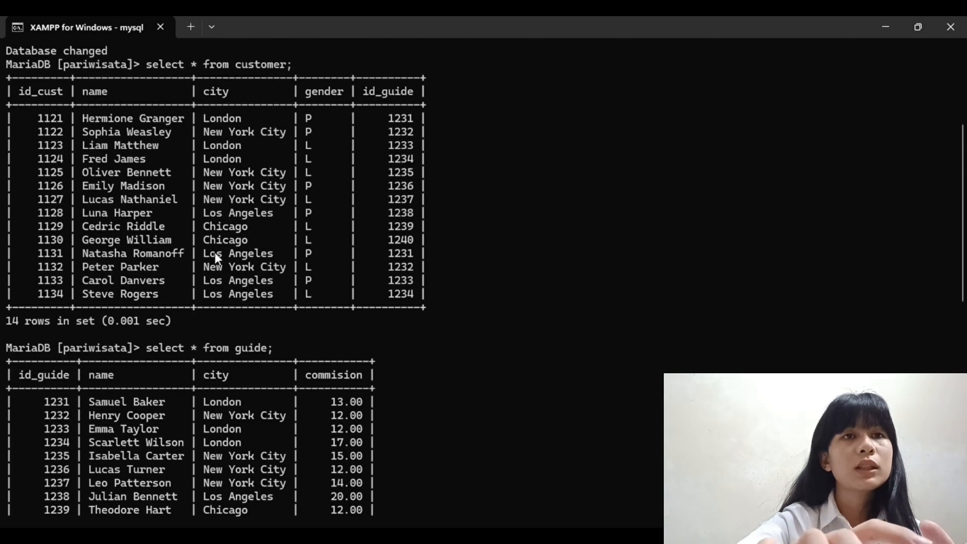
pyautogui.scroll(-4, 214, 252)
pyautogui.scroll(-6, 255, 294)
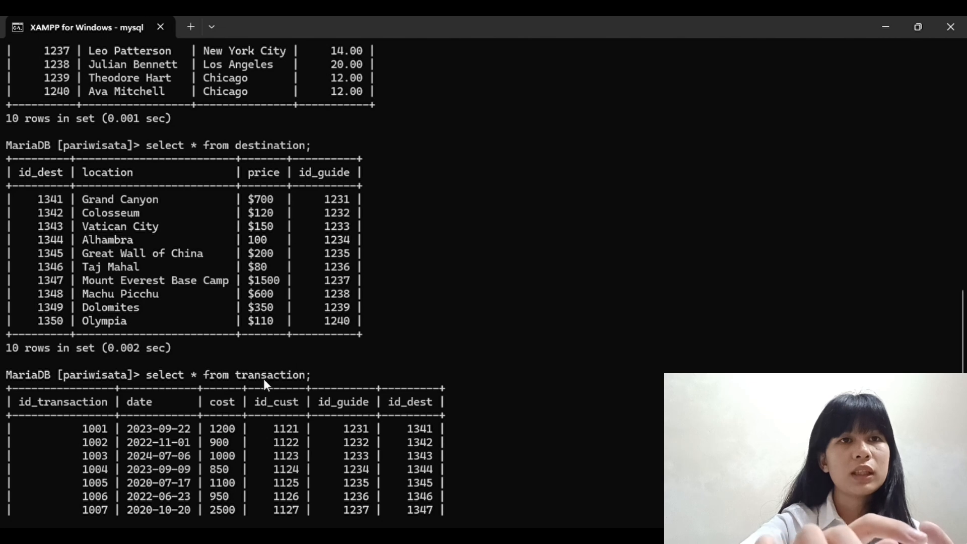
pyautogui.scroll(-2, 263, 380)
pyautogui.scroll(-1, 264, 380)
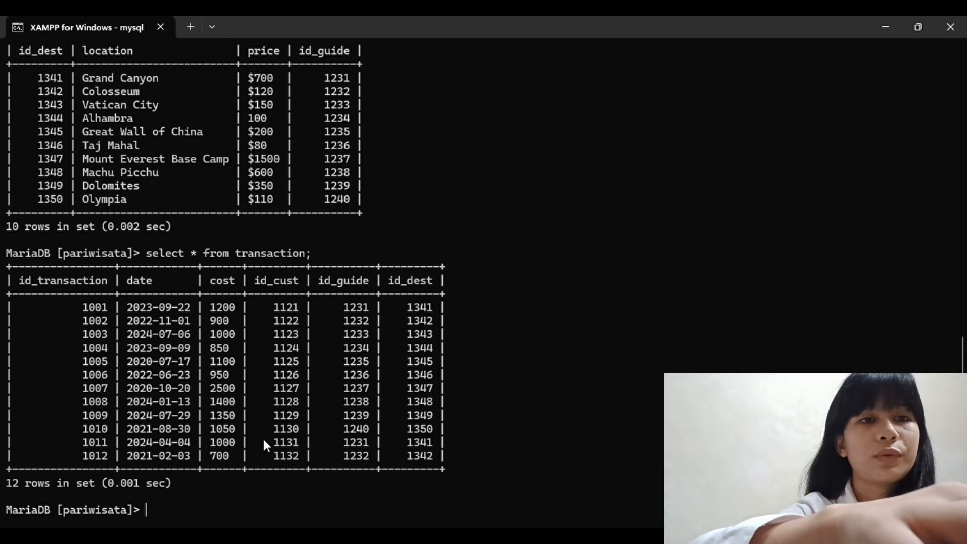
# Begin a select query returning customer.name as customer_name and guide.name as guide_name.
pyautogui.write('sele')
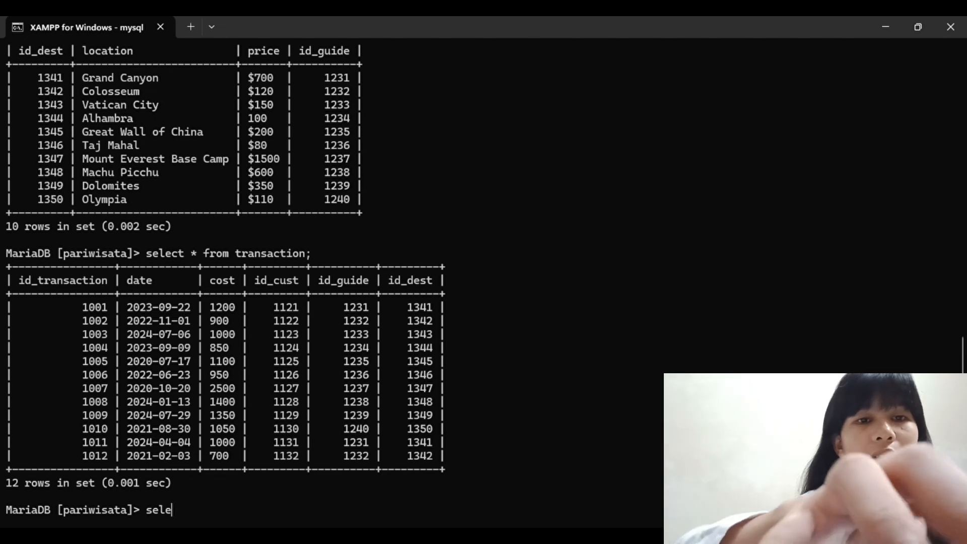
pyautogui.write('ct customer.')
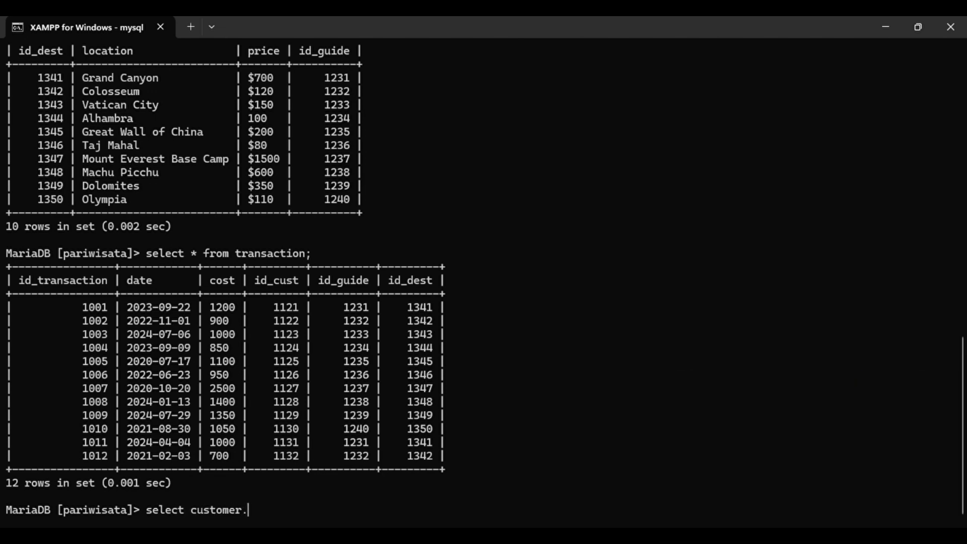
pyautogui.write('name as customer_name,')
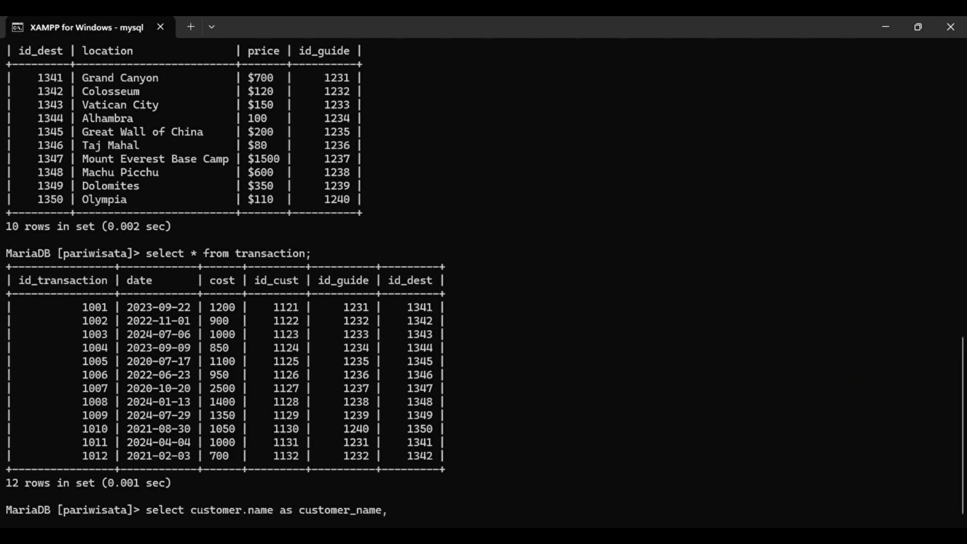
pyautogui.press('Return')
pyautogui.write('guide.nam')
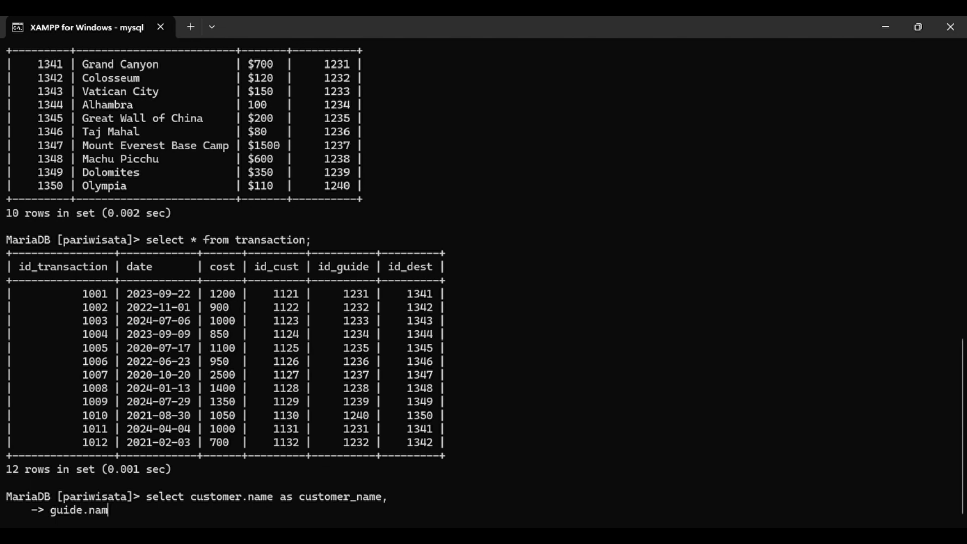
pyautogui.write('e as guide_name')
pyautogui.press('Return')
# Complete the query from customer, joining guide on customer.id_guide = guide.id_guide, and run it.
pyautogui.write('from customer')
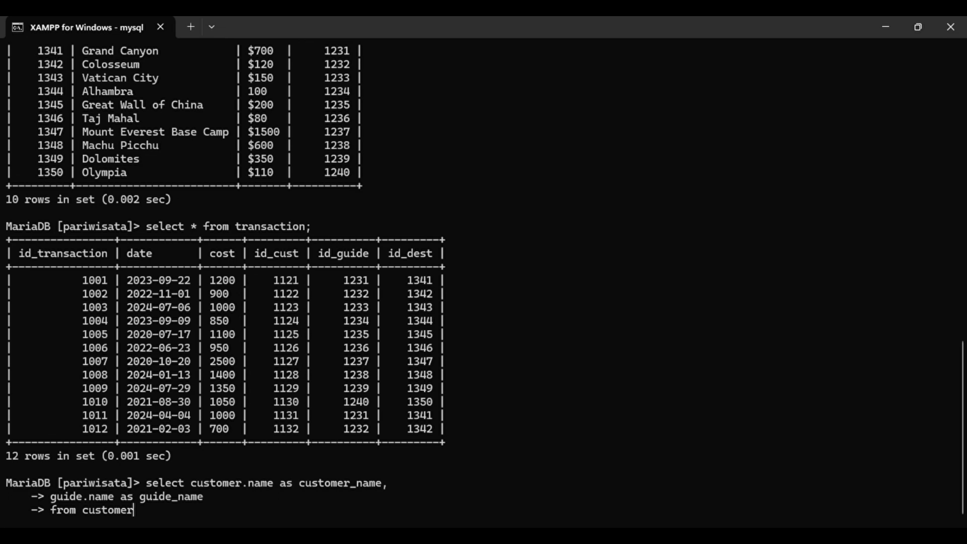
pyautogui.press('Return')
pyautogui.write('j')
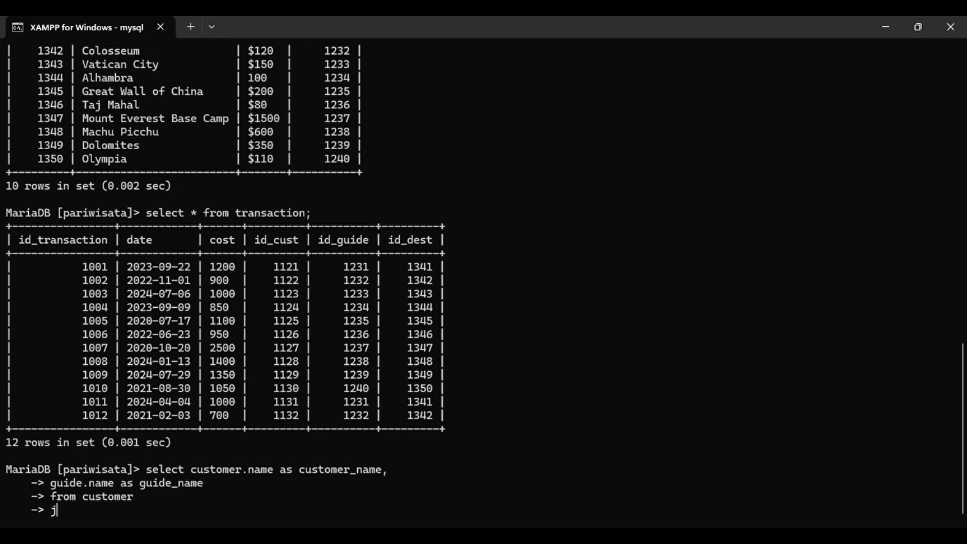
pyautogui.write('oin guide on customer.')
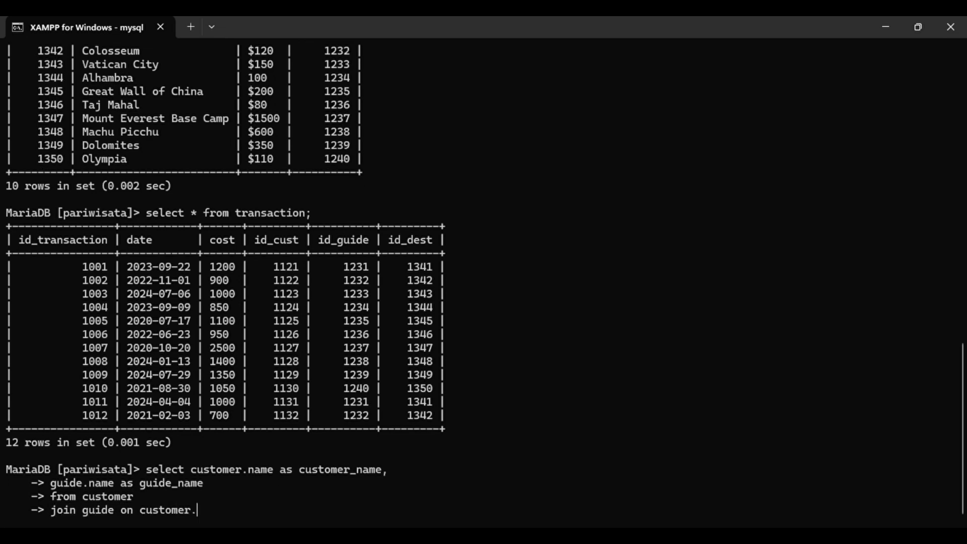
pyautogui.write('id_guide = guide.id_guide;')
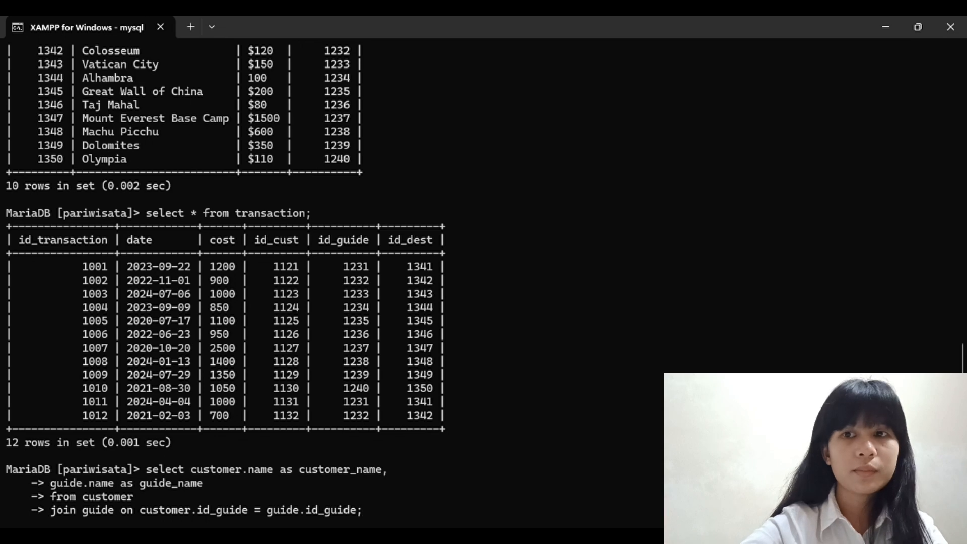
pyautogui.press('Return')
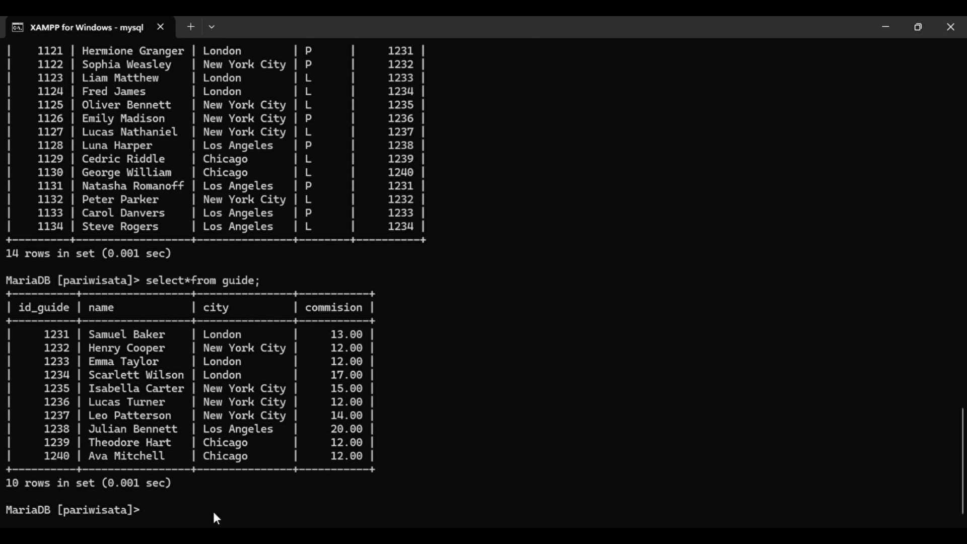
# Query the customer table for each city with count(*) as total_customers, grouped by city.
pyautogui.write('select city,')
pyautogui.press('Return')
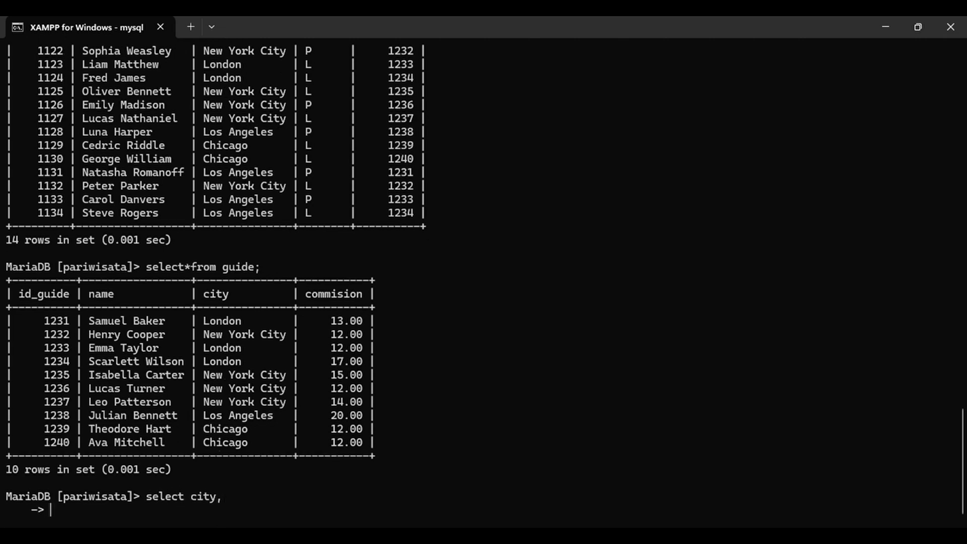
pyautogui.write('count(*) as total_customers')
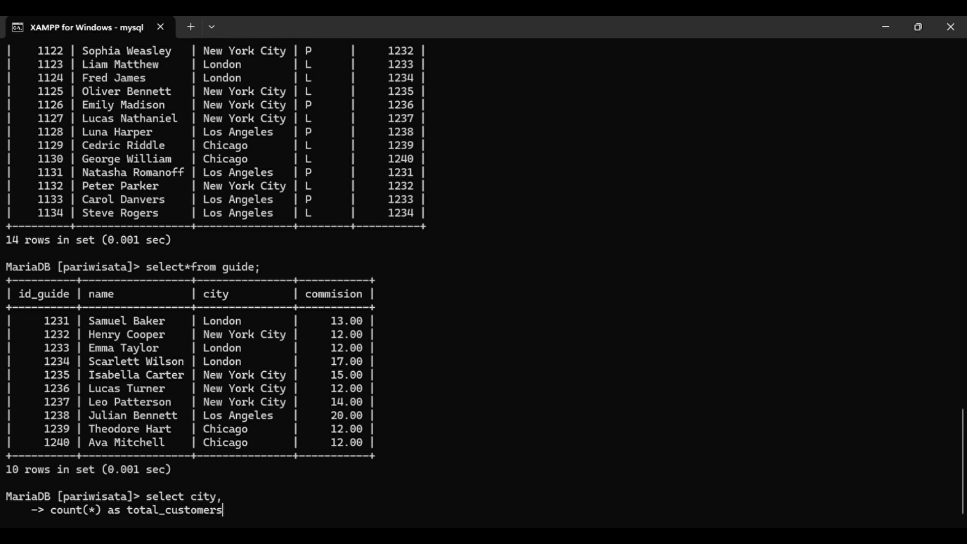
pyautogui.press('Return')
pyautogui.write('from customer')
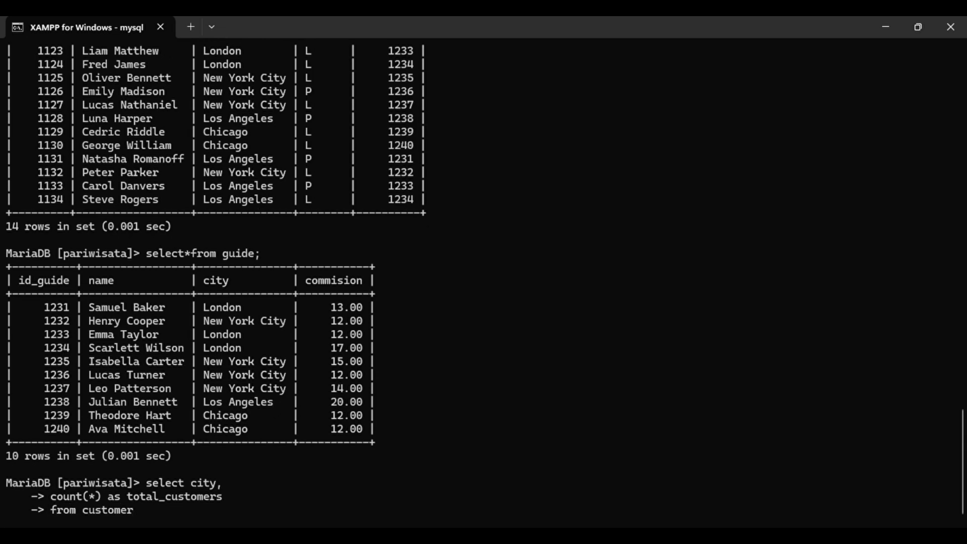
pyautogui.press('Return')
pyautogui.write('group by')
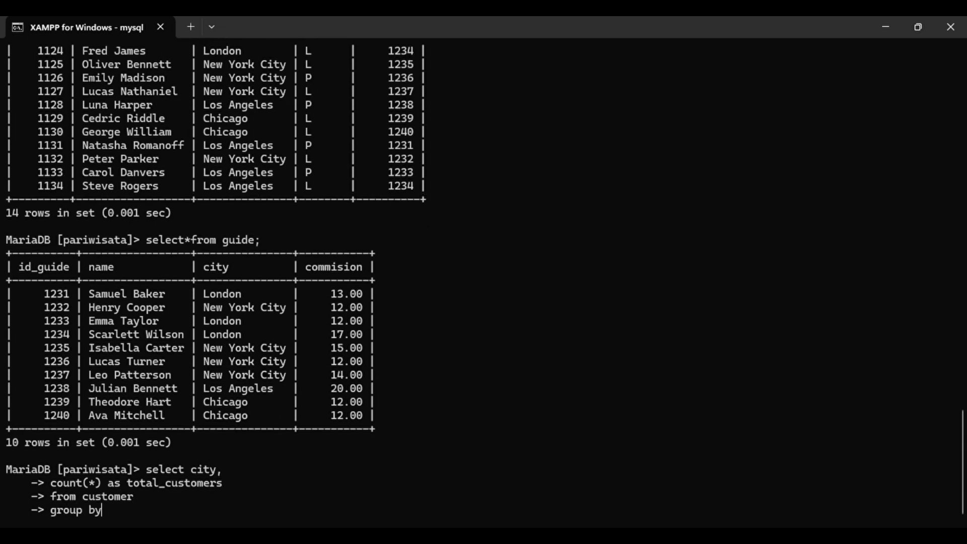
pyautogui.write(' city;')
pyautogui.press('Return')
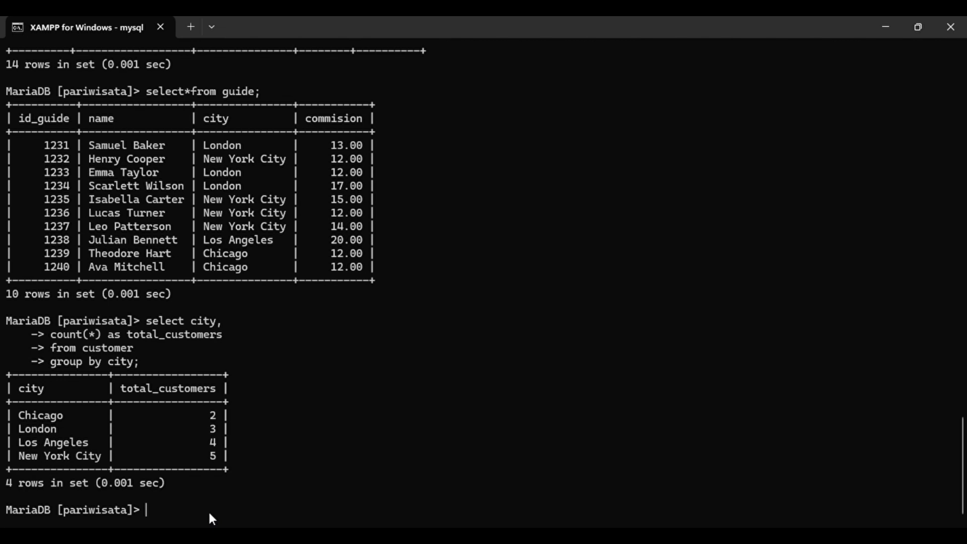
# Query all columns of the transaction table where cost > 500.
pyautogui.write('select*from transaction')
pyautogui.press('Return')
pyautogui.write('where cost ')
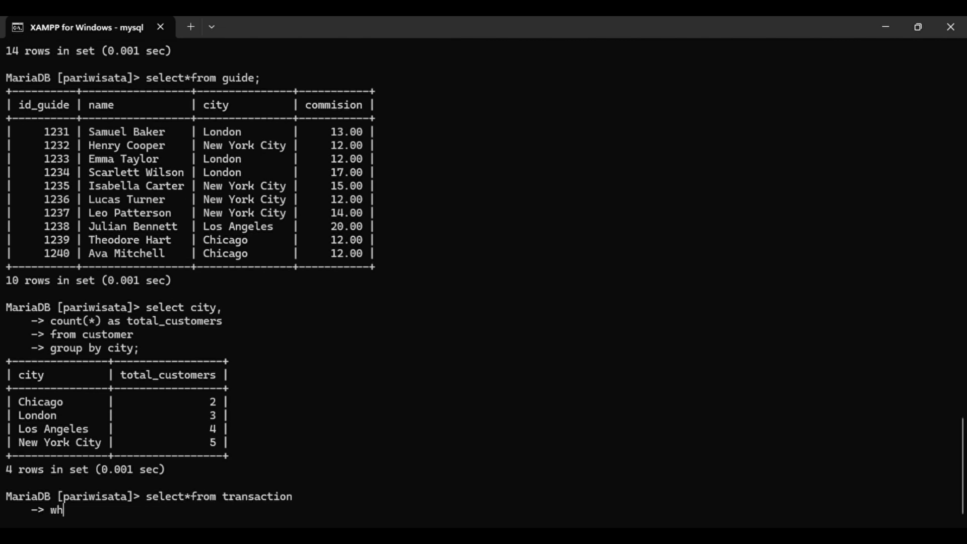
pyautogui.write('> 500;')
pyautogui.press('Return')
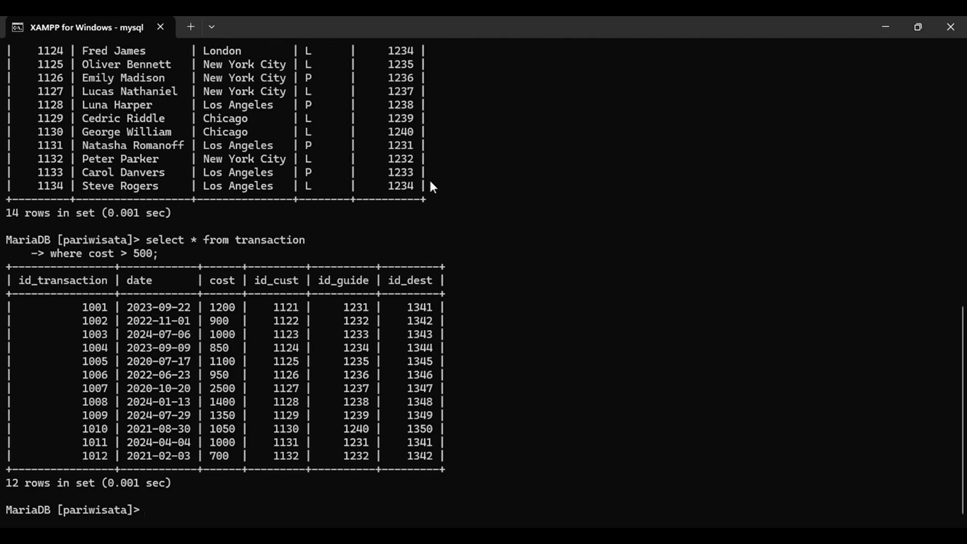
# Begin a create view statement for a view named customers_destination.
pyautogui.write('creatts')
pyautogui.press('BackSpace')
pyautogui.press('BackSpace')
pyautogui.write('e view customers')
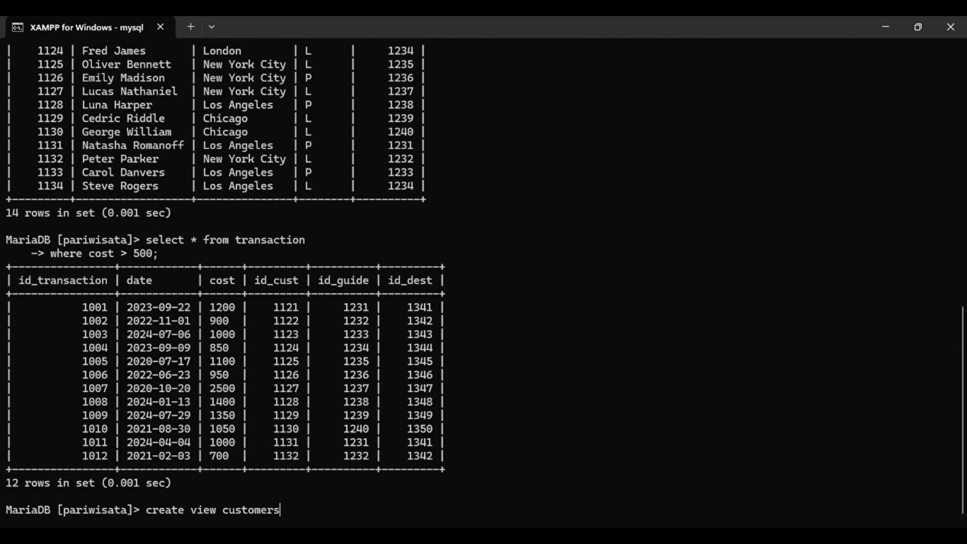
pyautogui.write('_destination as')
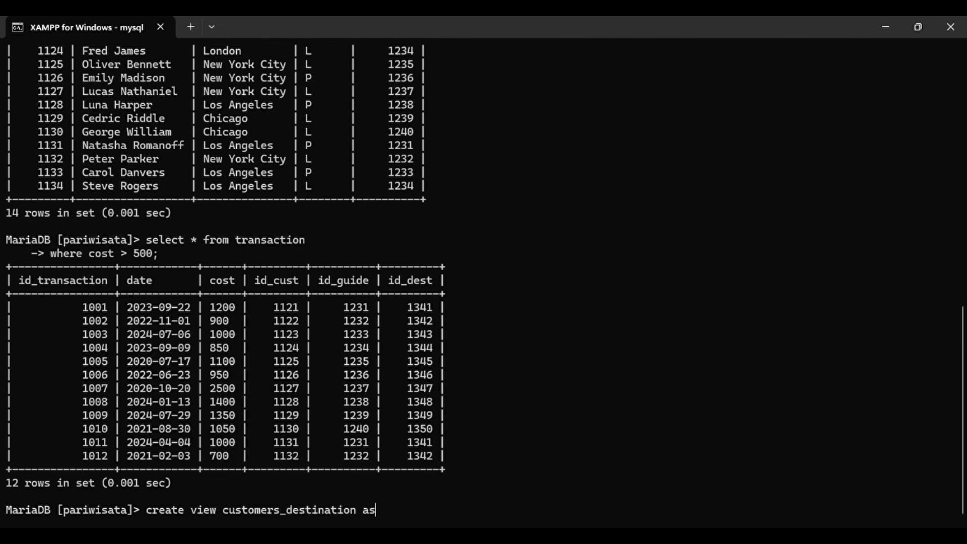
pyautogui.press('Return')
# Select customer.name as customers_name and destination.location as destinasion_location in the view definition.
pyautogui.write('select')
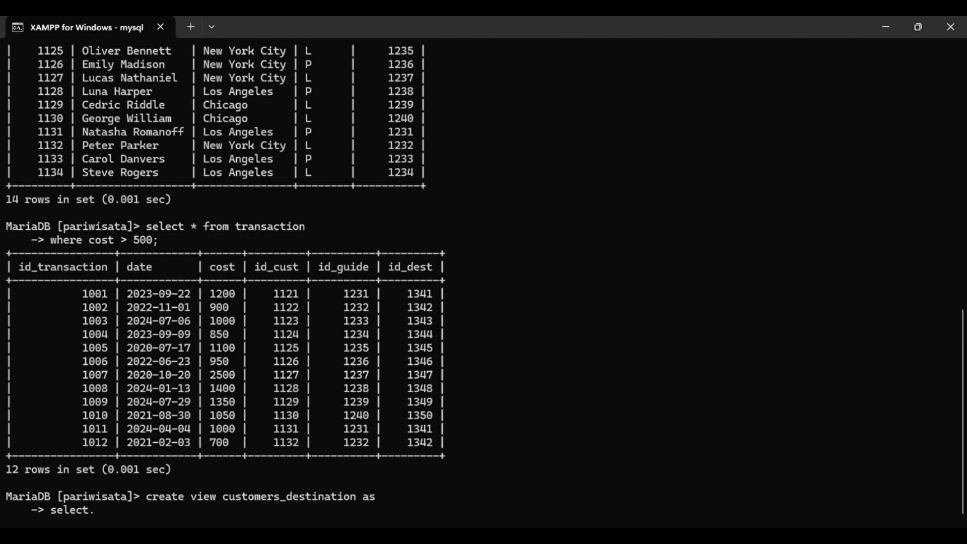
pyautogui.write(' customer.name as custo')
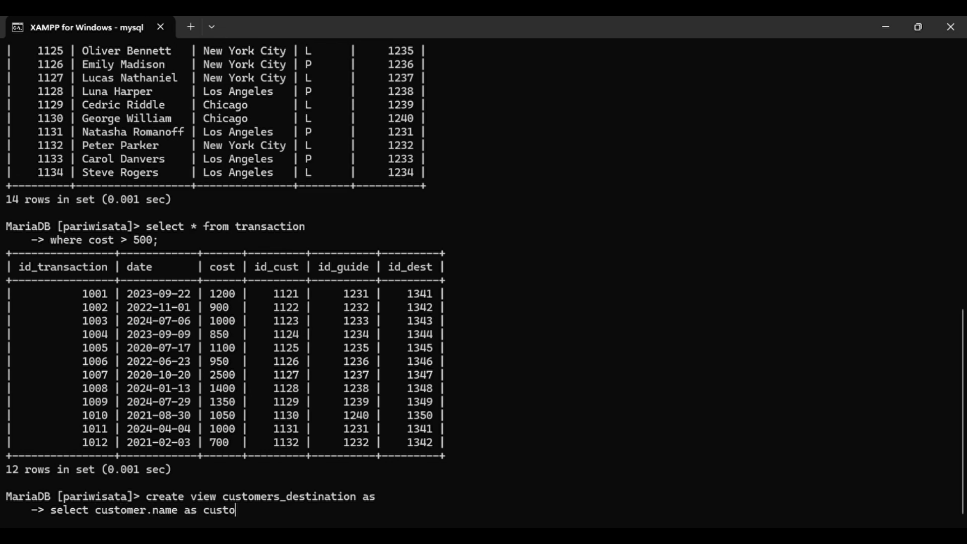
pyautogui.write('mers_name,')
pyautogui.press('Return')
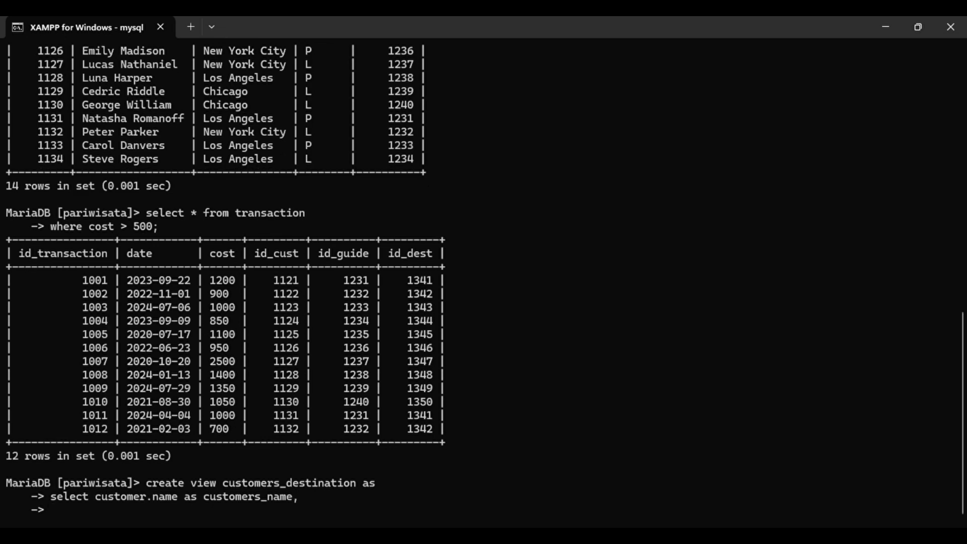
pyautogui.write('destination.location as')
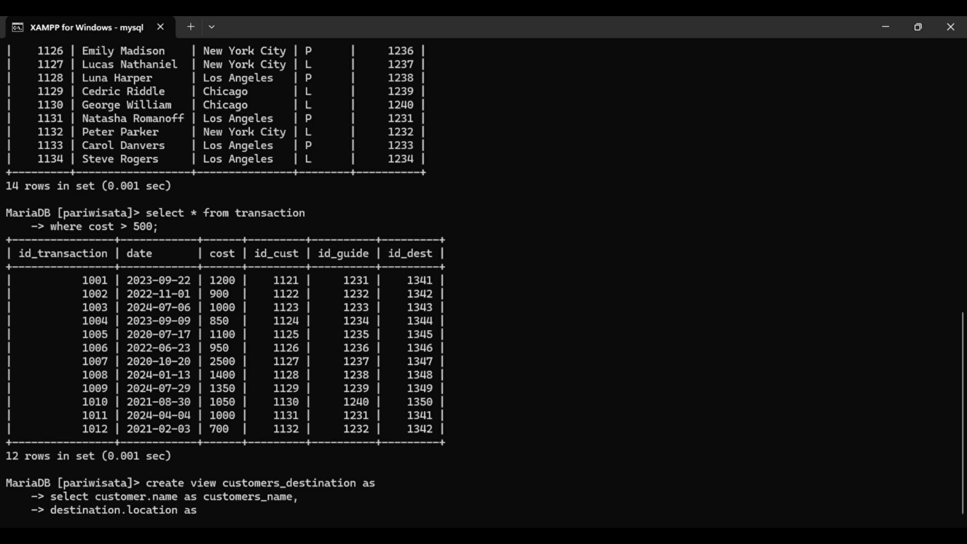
pyautogui.write(' destinasion_location')
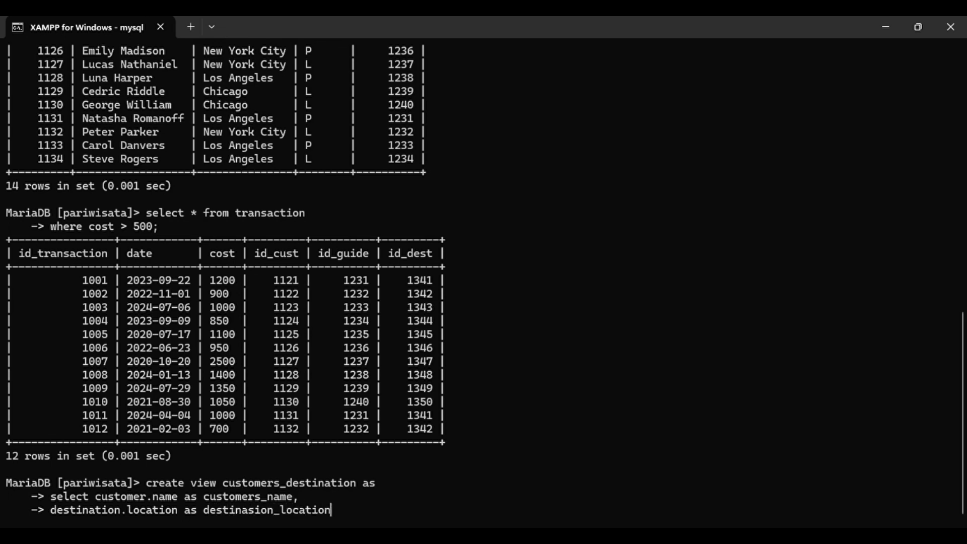
pyautogui.press('Return')
# Base the view on customer and join transaction on customer.id_cust = transaction.id_cust.
pyautogui.write('from customer')
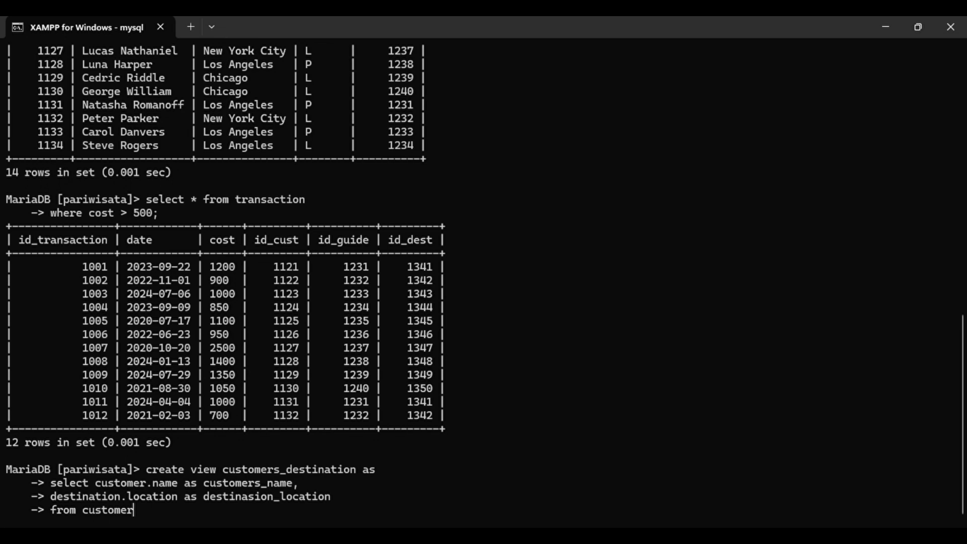
pyautogui.press('Return')
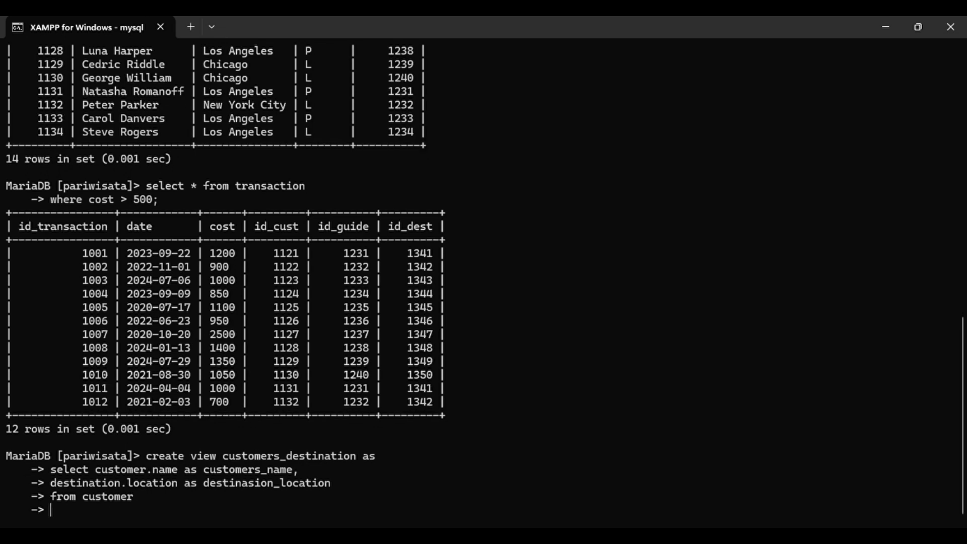
pyautogui.write('jooin trans')
pyautogui.press('BackSpace')
pyautogui.press('BackSpace')
pyautogui.press('BackSpace')
pyautogui.press('BackSpace')
pyautogui.press('BackSpace')
pyautogui.press('BackSpace')
pyautogui.press('BackSpace')
pyautogui.press('BackSpace')
pyautogui.press('BackSpace')
pyautogui.write('in transaction on ')
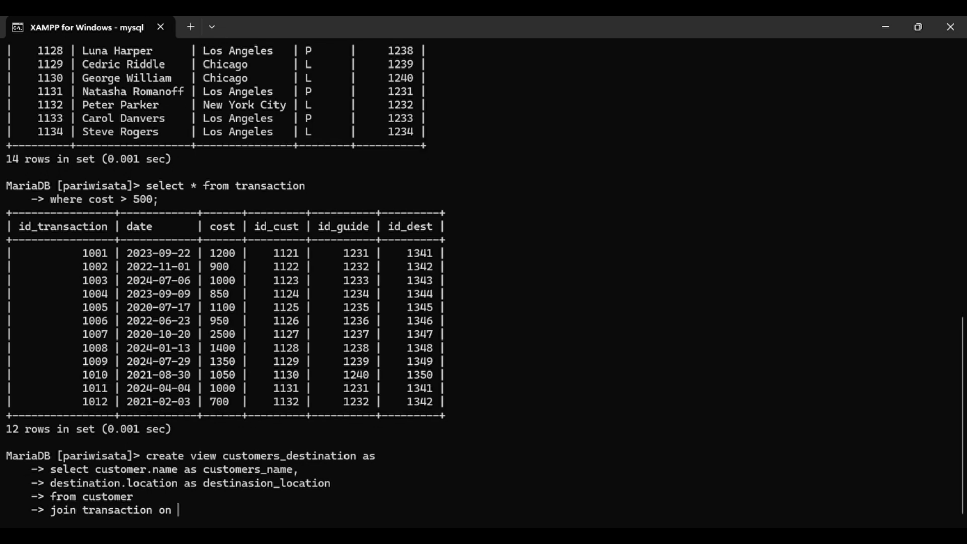
pyautogui.write('customer.id_cust ')
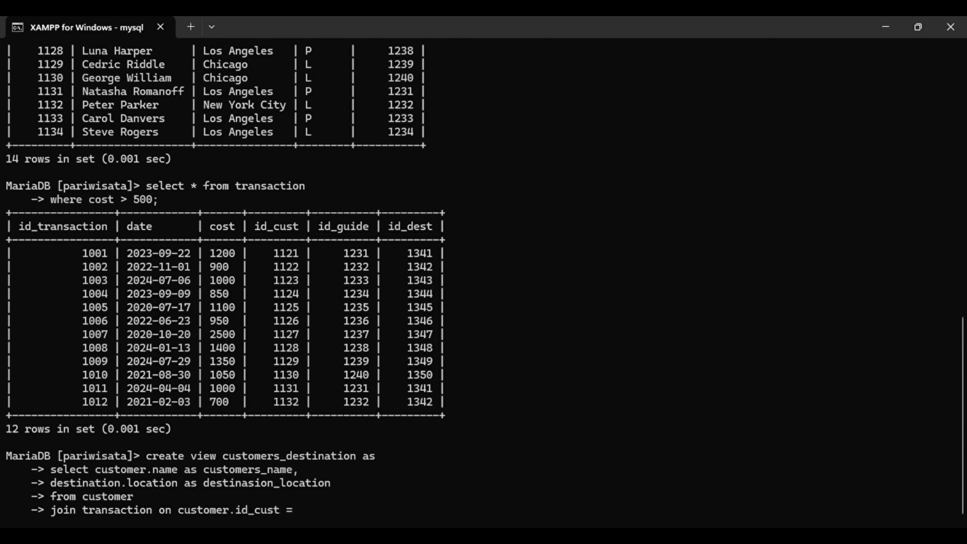
pyautogui.write('= transaction')
pyautogui.press('BackSpace')
pyautogui.write('.id_cust')
pyautogui.press('Return')
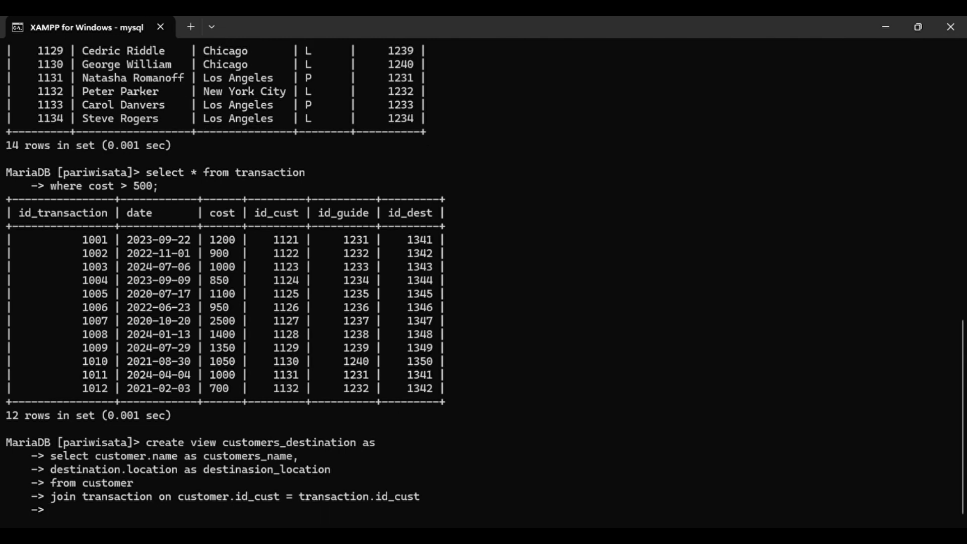
# Complete and run the view definition by joining destination on transaction.id_dest = destination.id_dest.
pyautogui.write('join destination ')
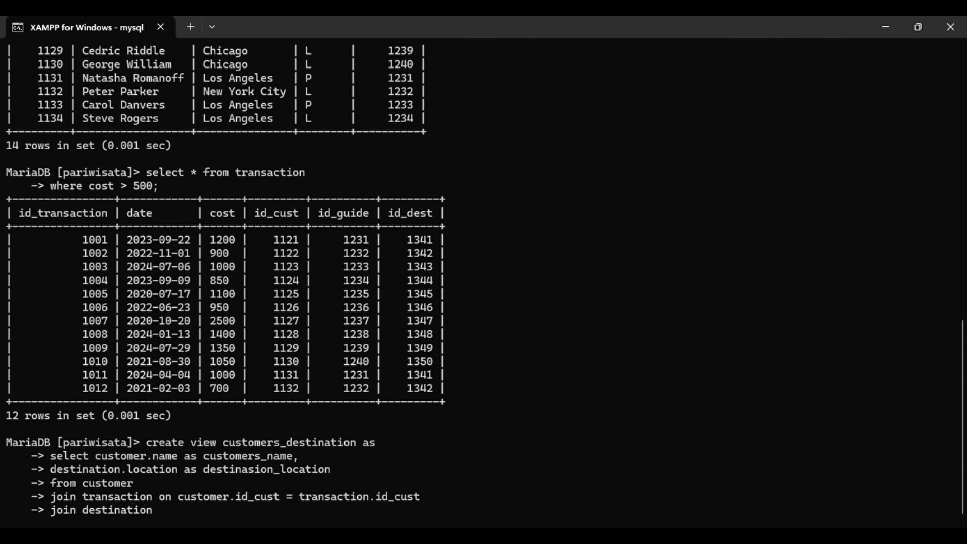
pyautogui.write('on transaction.id_dest = des')
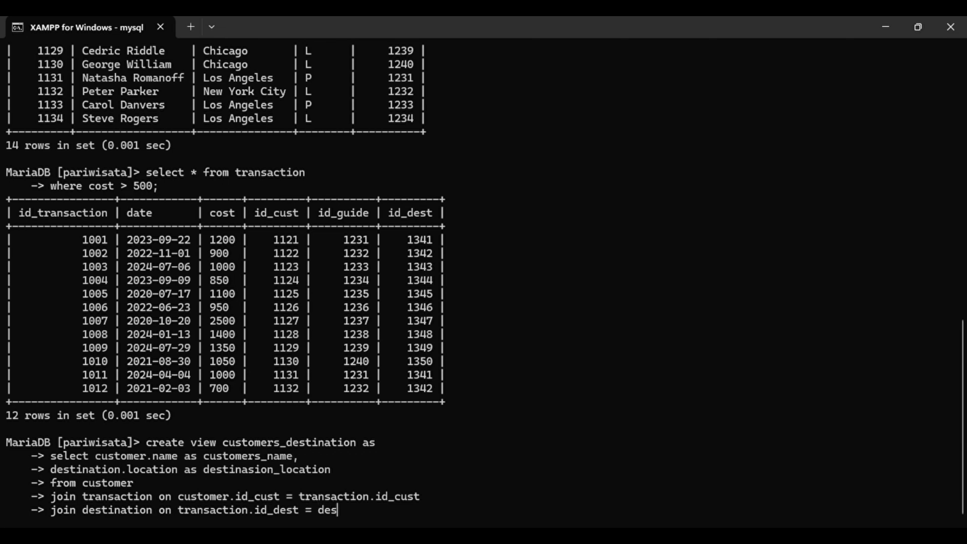
pyautogui.write('tination.id_des')
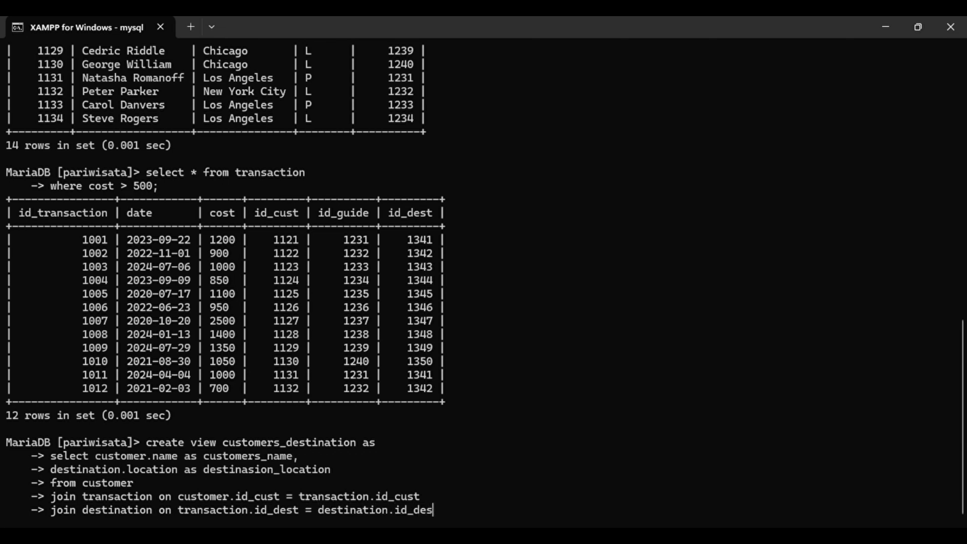
pyautogui.write('t;')
pyautogui.press('Return')
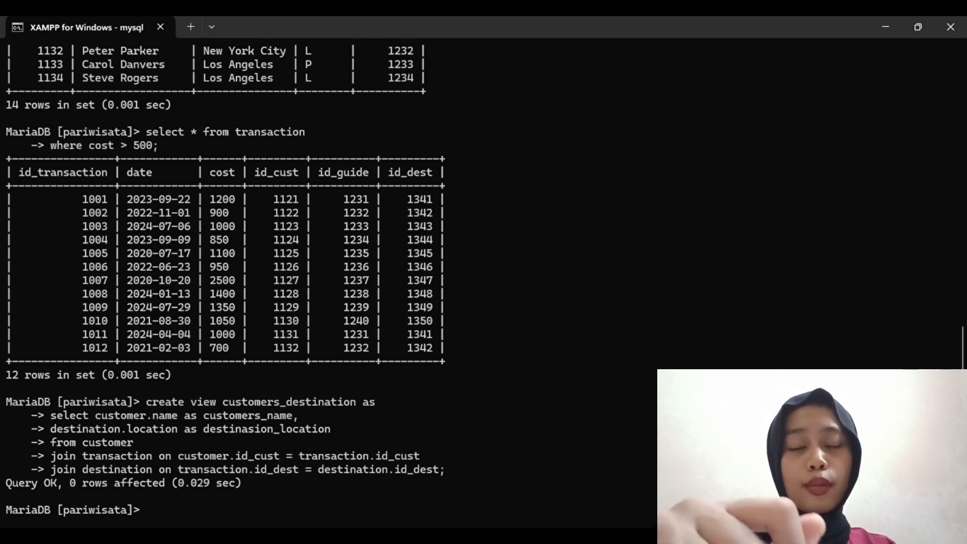
# Query all columns of the customers_destination view.
pyautogui.write('s')
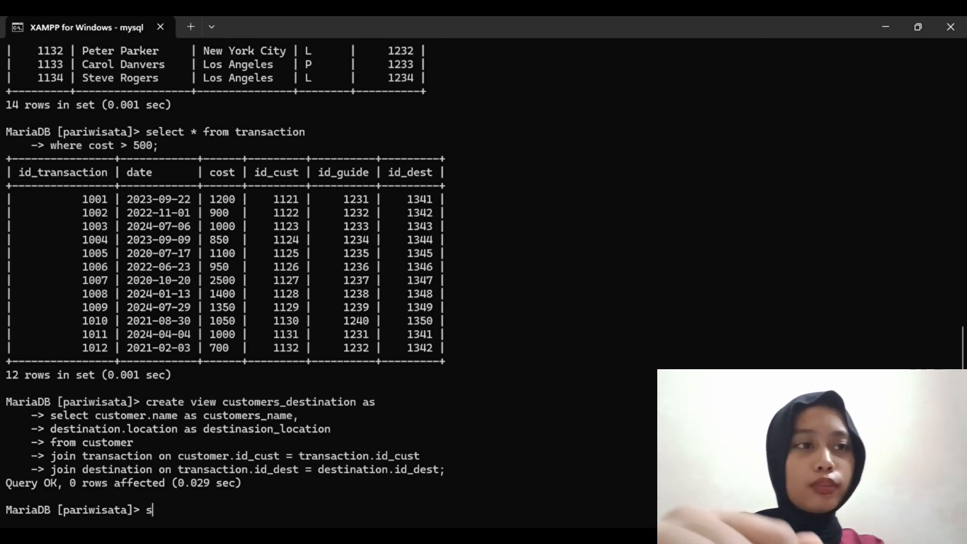
pyautogui.write('elect ')
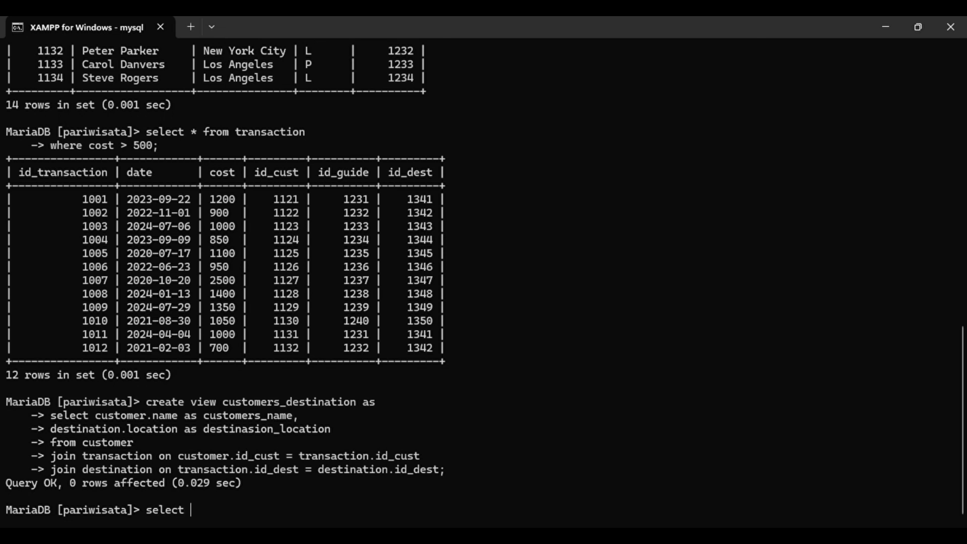
pyautogui.write('* from customer')
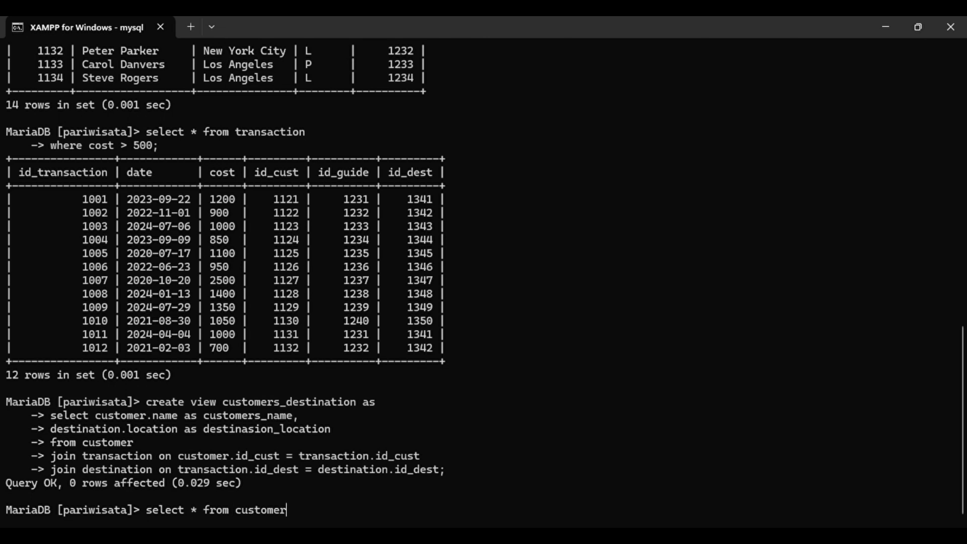
pyautogui.write('s_destination;')
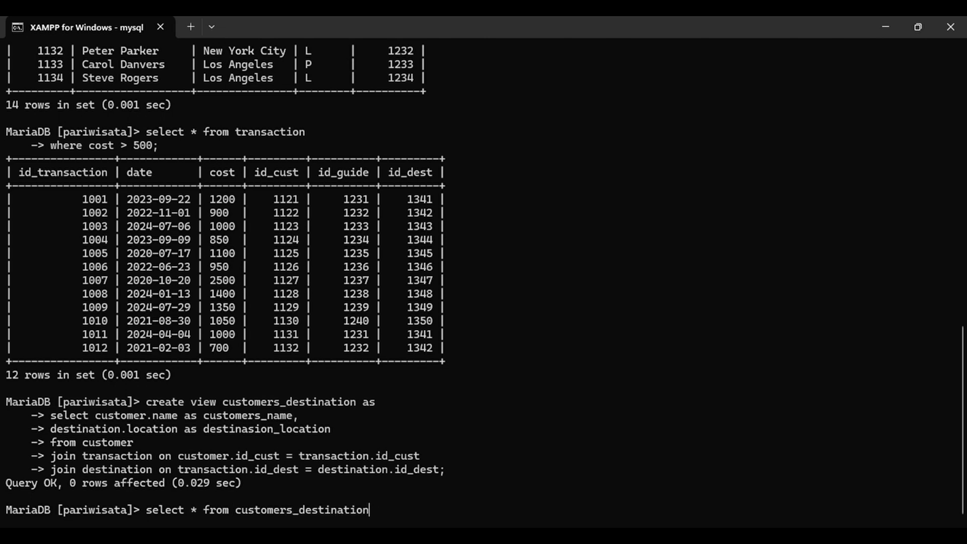
pyautogui.press('Return')
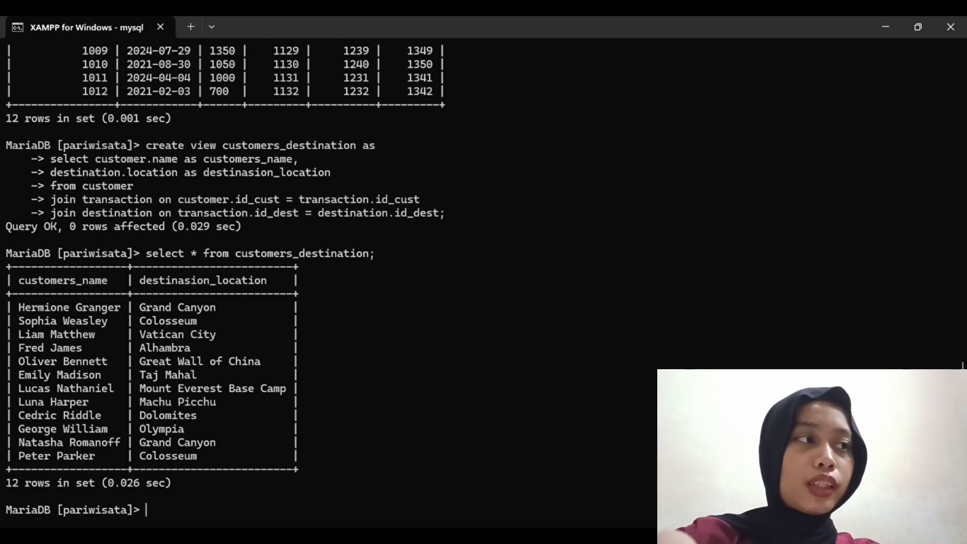
# Query name from customer where id_cust = (select id_cust from transaction order by cost desc limit 1).
pyautogui.write('select name')
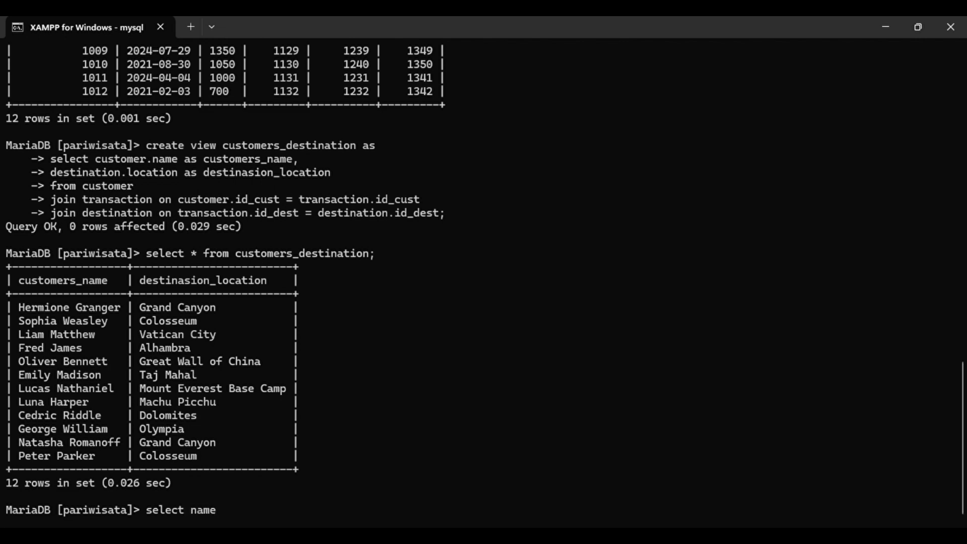
pyautogui.press('Return')
pyautogui.write('from customer')
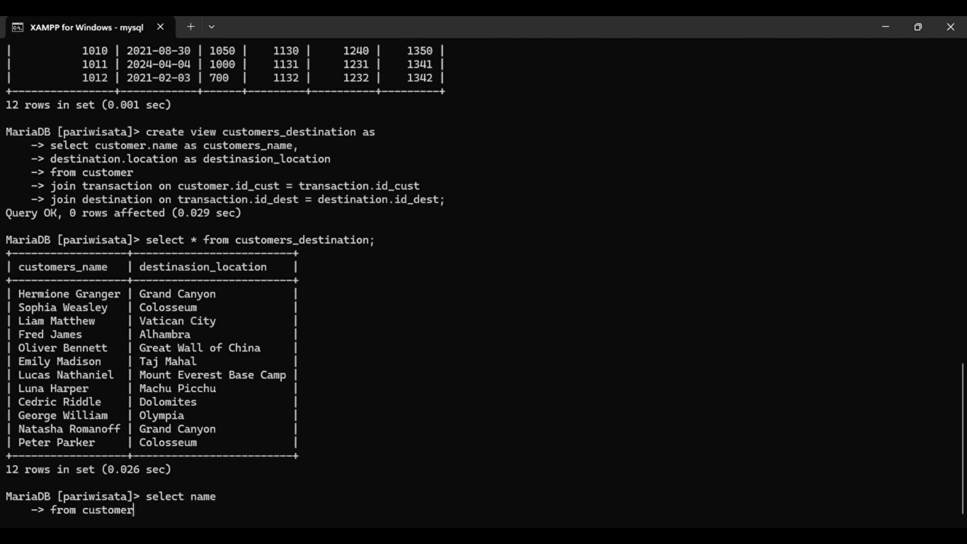
pyautogui.press('Return')
pyautogui.write('where ')
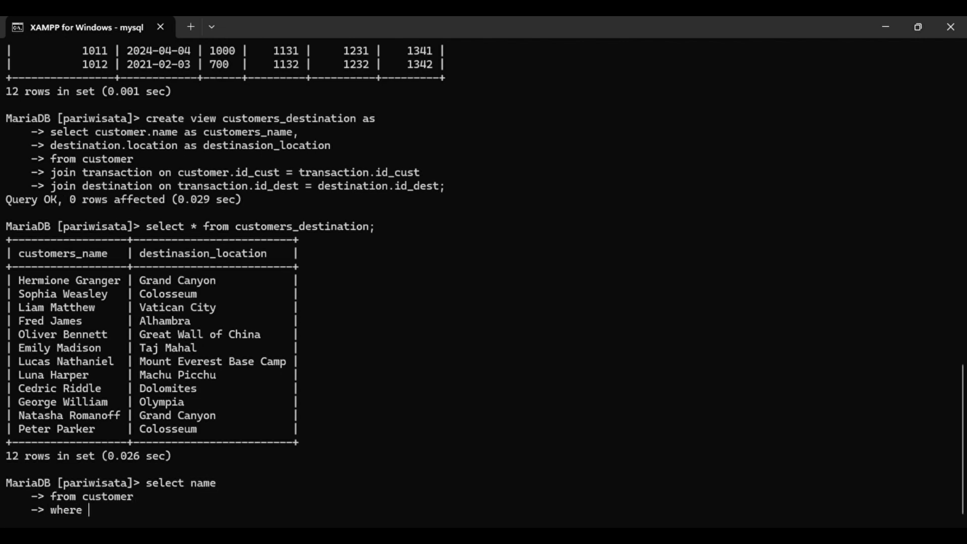
pyautogui.write('id_cust = (select')
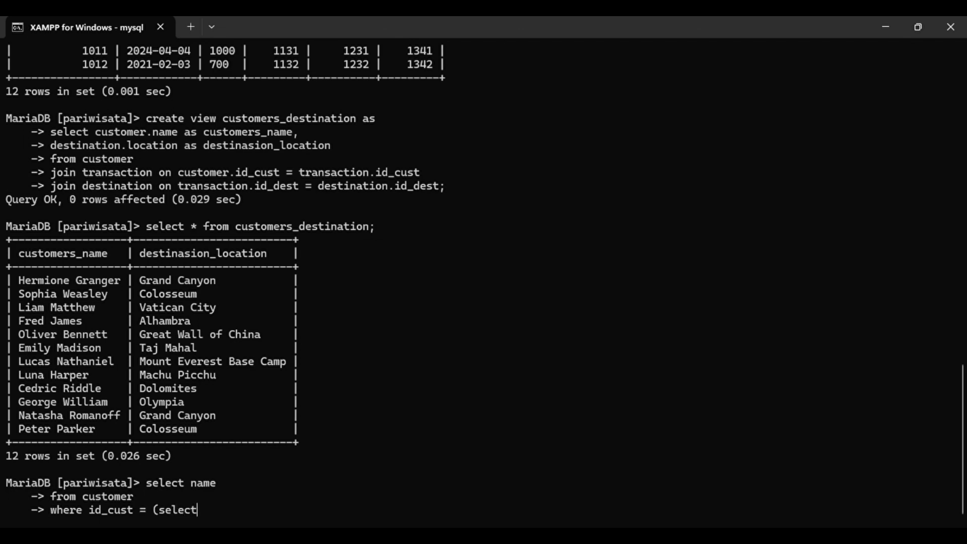
pyautogui.write(' id_cust from transaction order by cost')
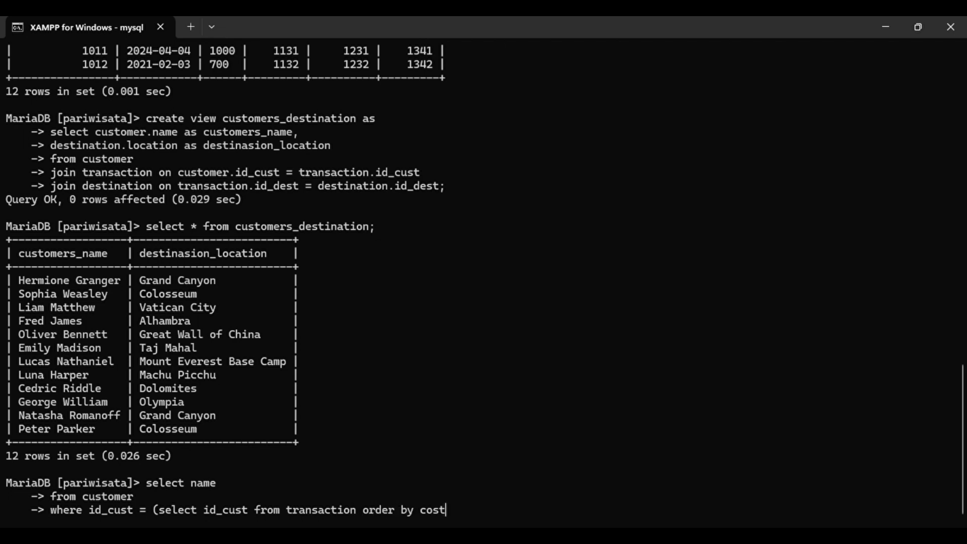
pyautogui.write(' desc limit')
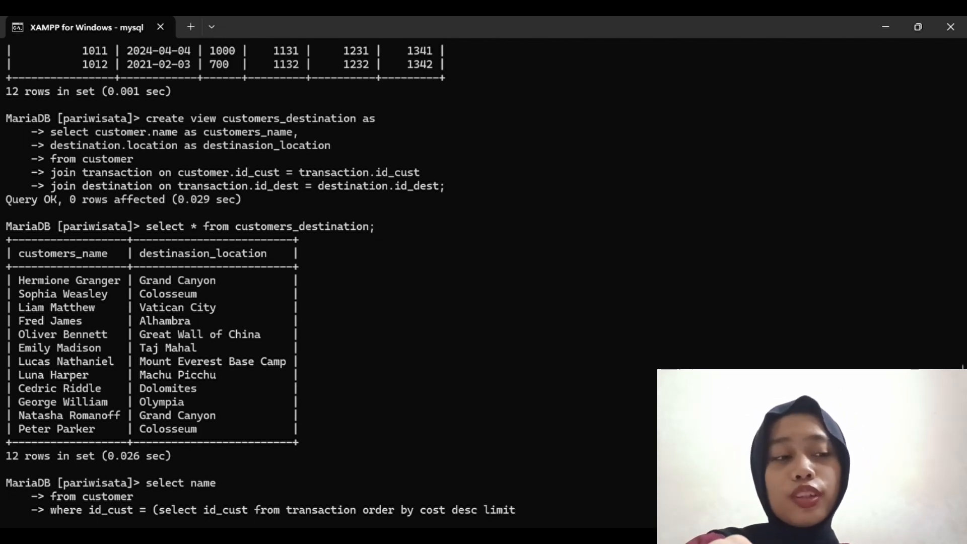
pyautogui.write(' 1')
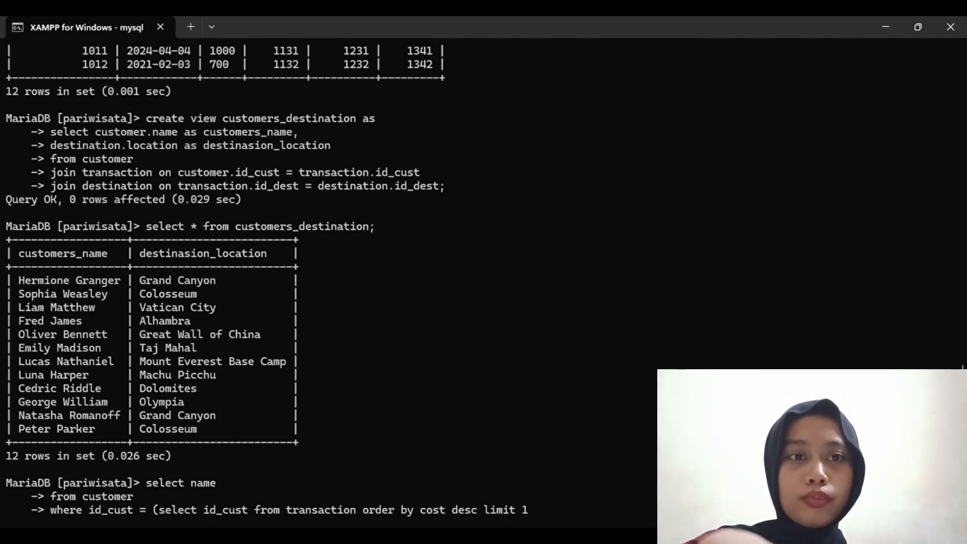
pyautogui.write(');')
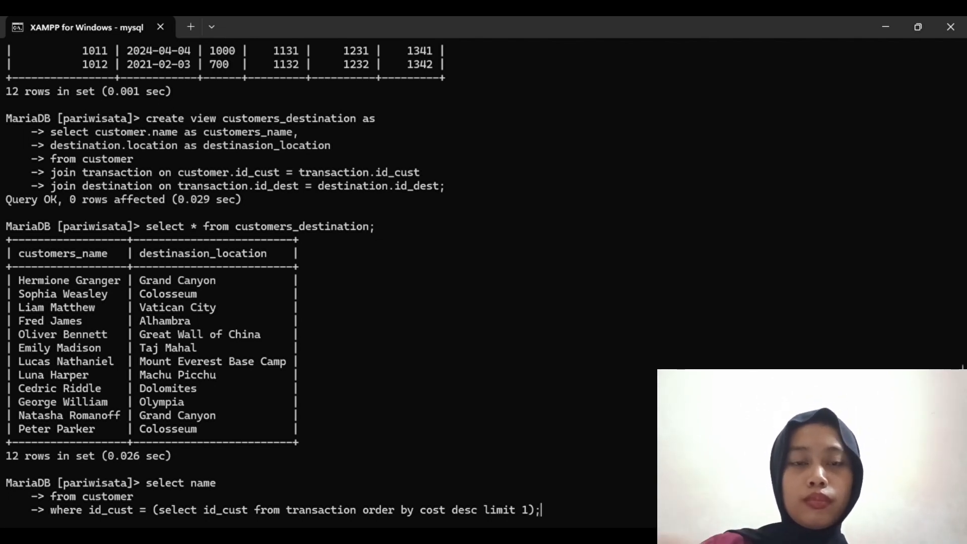
pyautogui.press('Return')
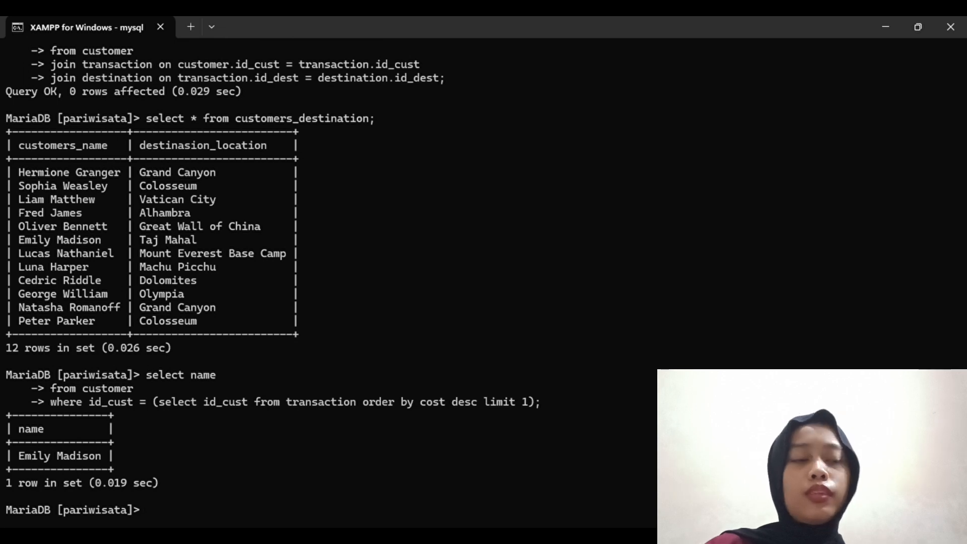